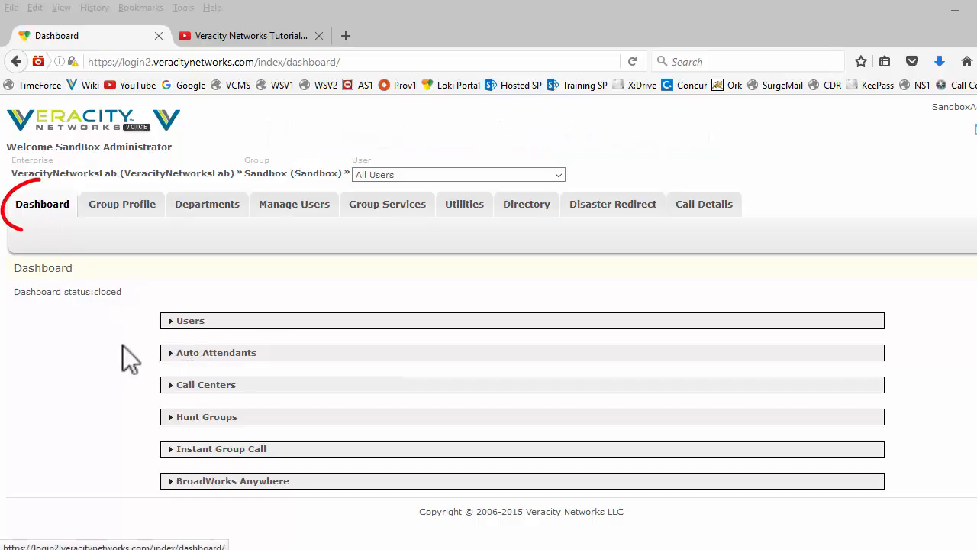
Expand the Auto Attendants section and inspect the name and caller ID details of Basic_AA_Sample.
left_click(184, 353)
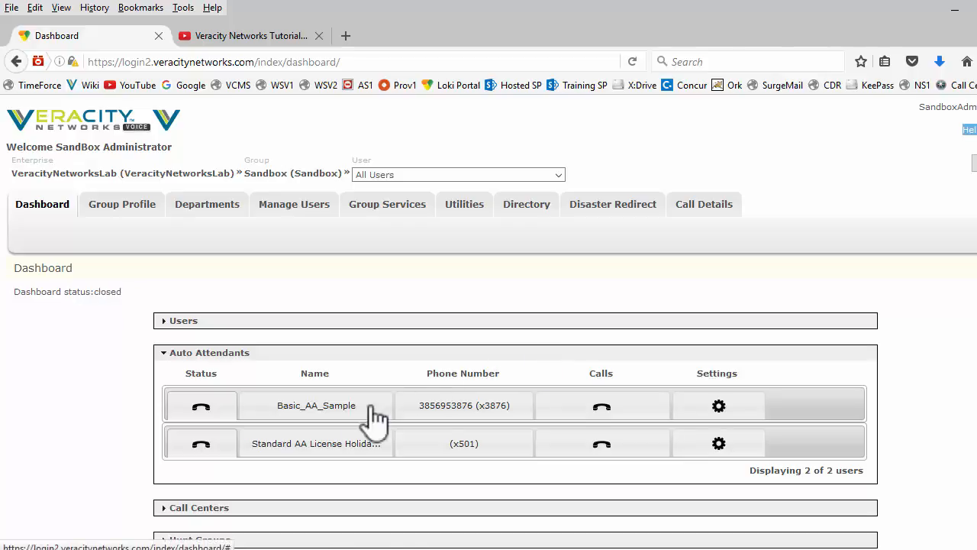
left_click(351, 418)
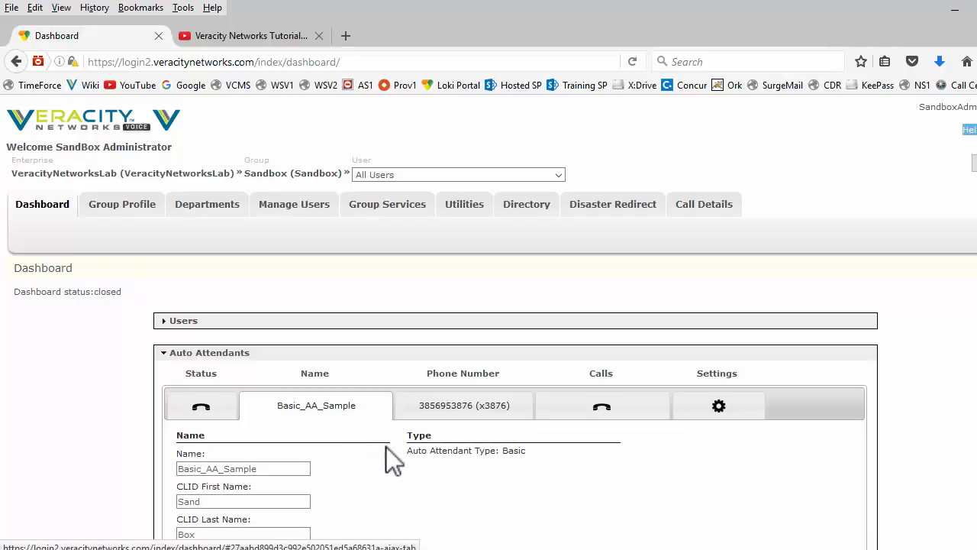
scroll(386, 447, "down", 2)
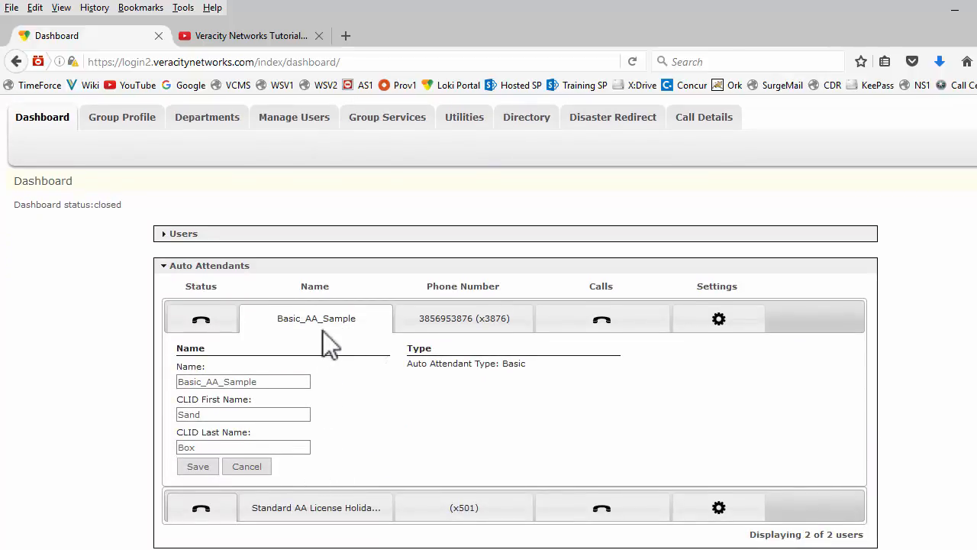
left_click(328, 329)
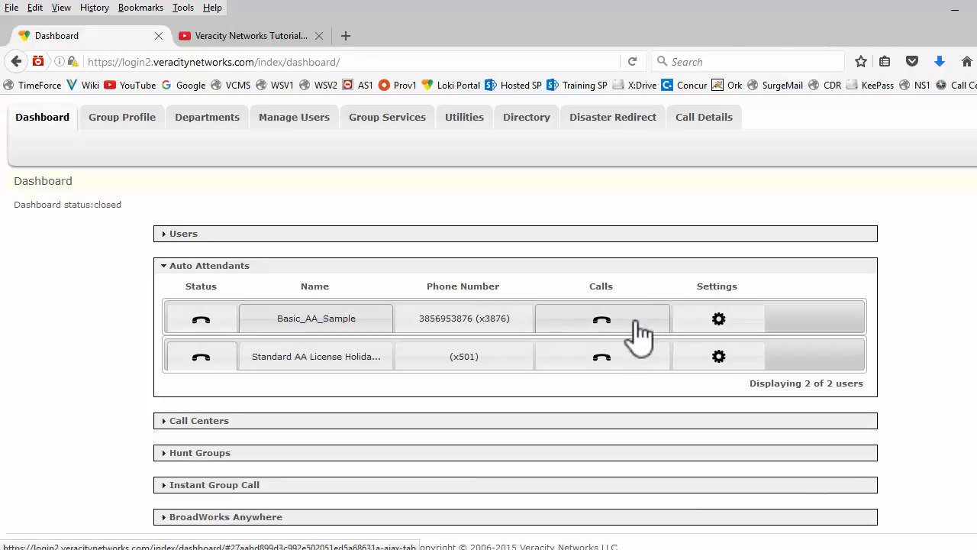
Check the recent calls of Basic_AA_Sample, including its call detail query and Last 20 Calls pages.
left_click(604, 321)
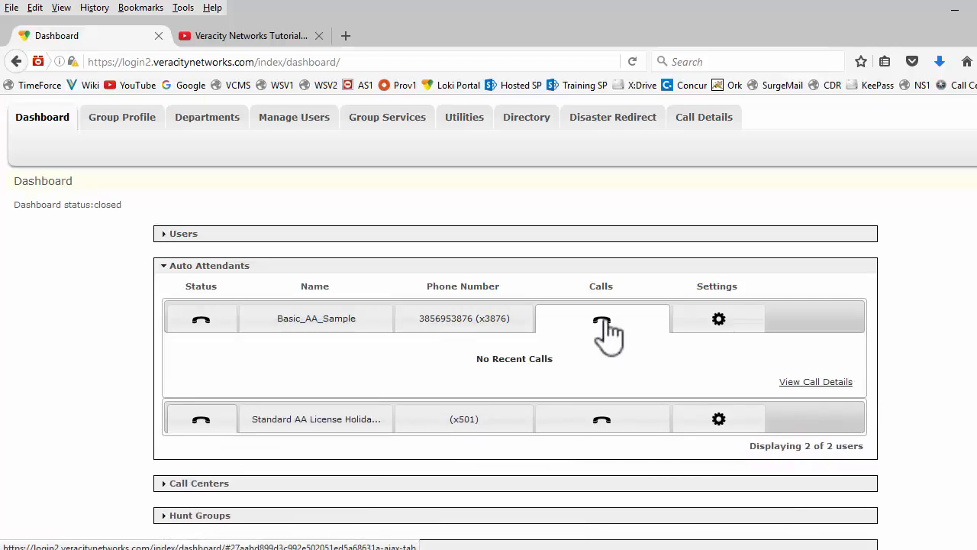
left_click(806, 384)
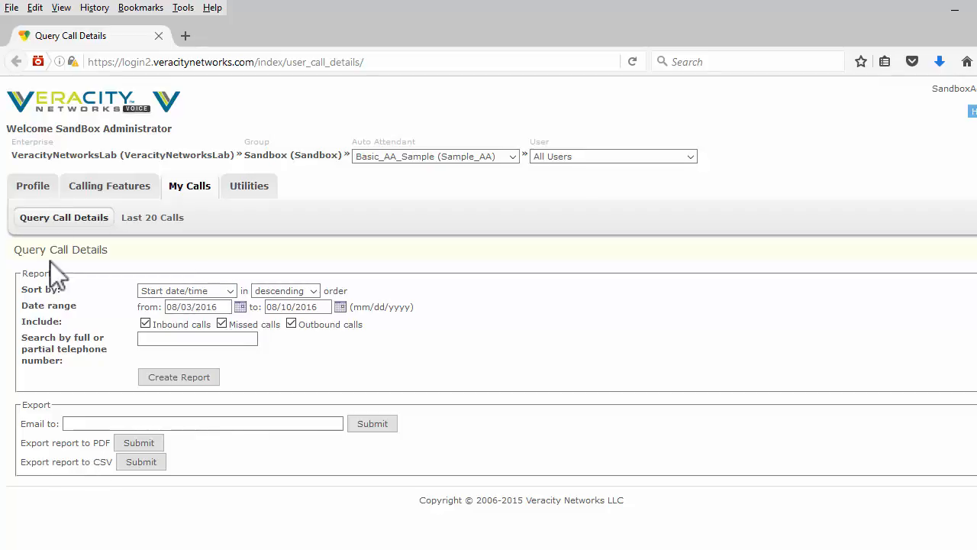
left_click(162, 219)
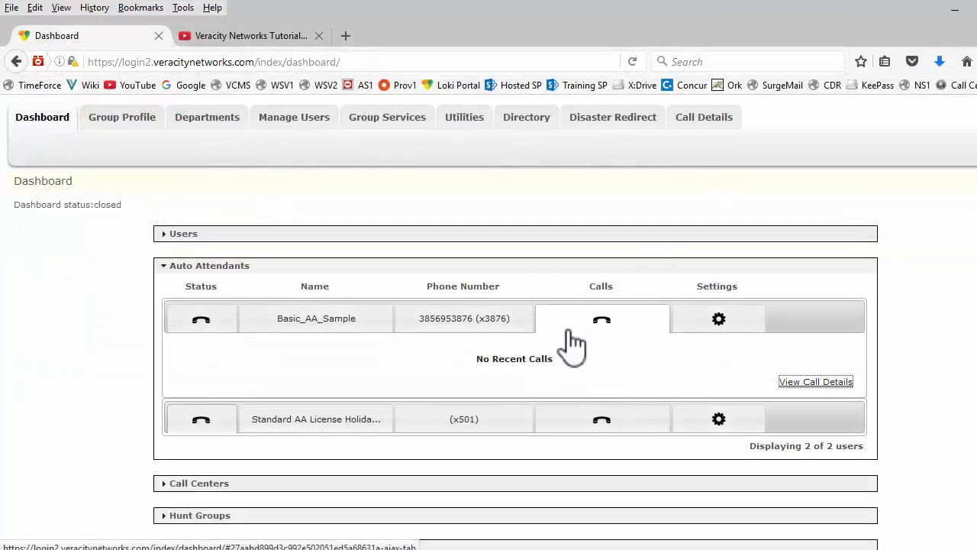
left_click(605, 324)
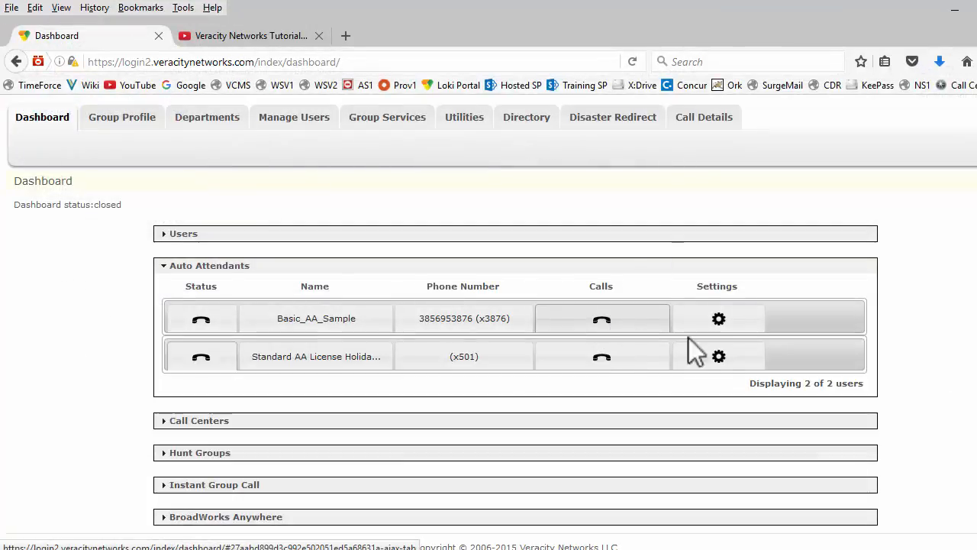
Open the settings of Basic_AA_Sample and compare its Business Hours and After Hours greetings and dialing menus.
left_click(730, 330)
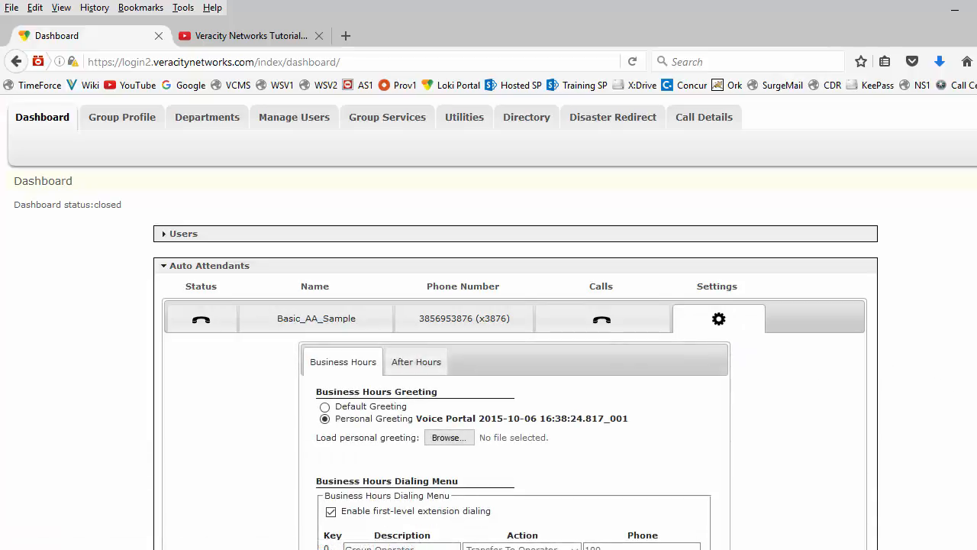
scroll(803, 352, "down", 1)
scroll(783, 331, "down", 4)
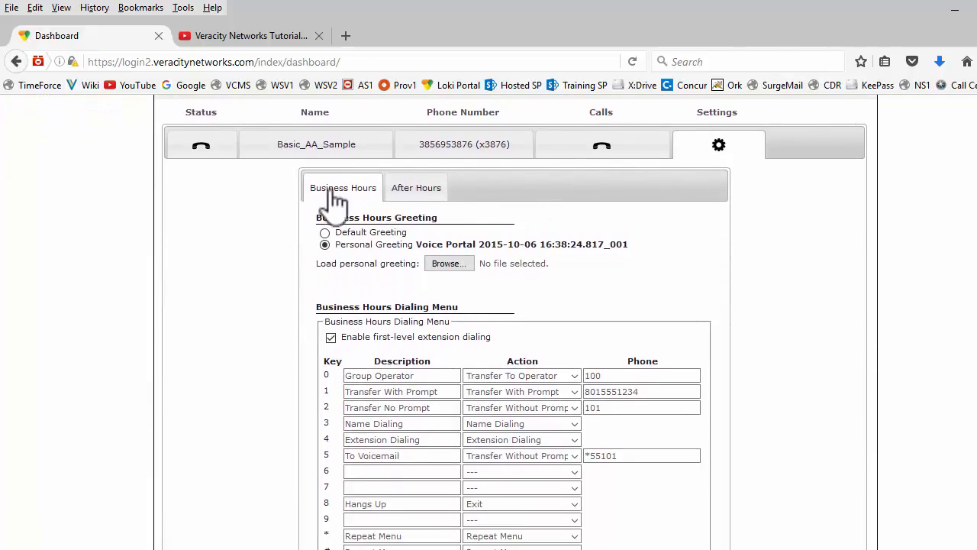
left_click(412, 195)
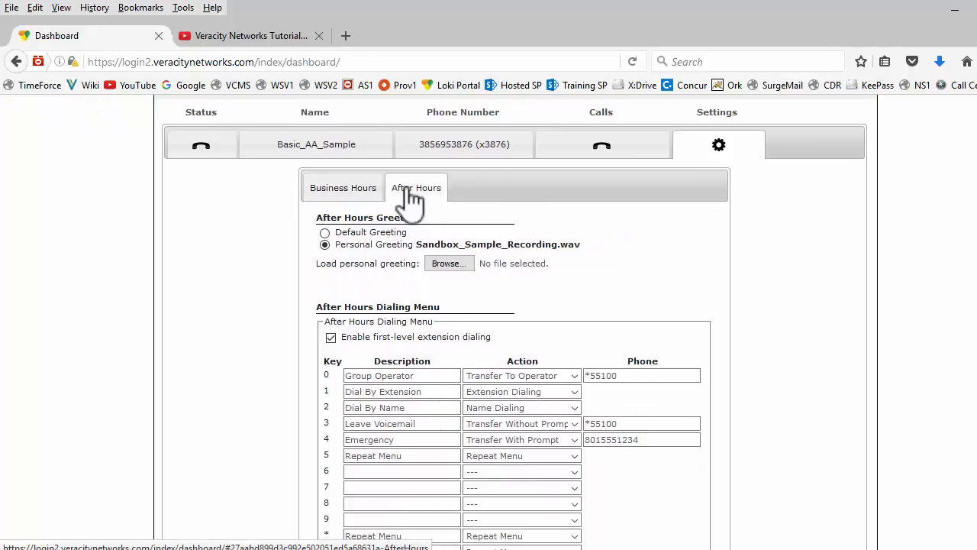
left_click(345, 195)
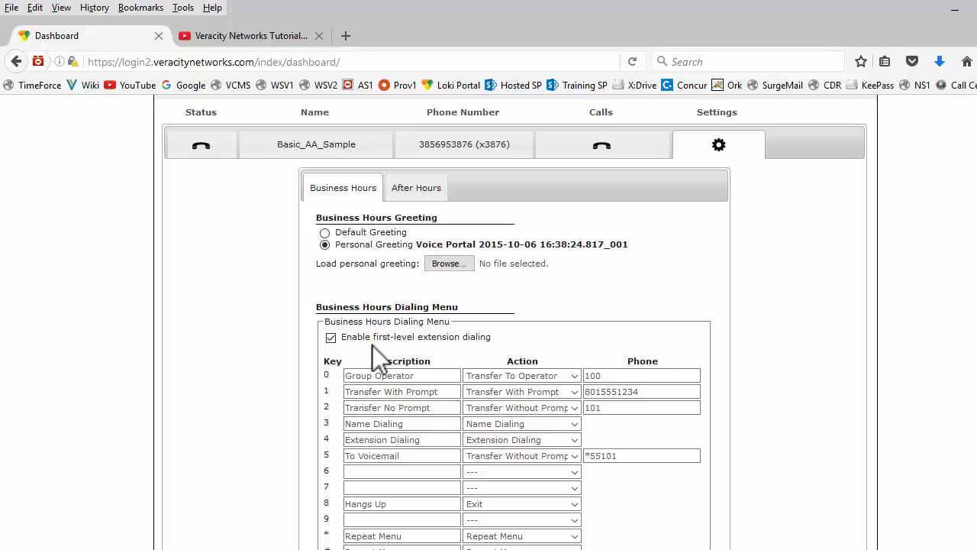
Examine the Business Hours dialing menu, including the available key actions and the phone entries for keys 0, 1 and 5.
scroll(703, 295, "down", 2)
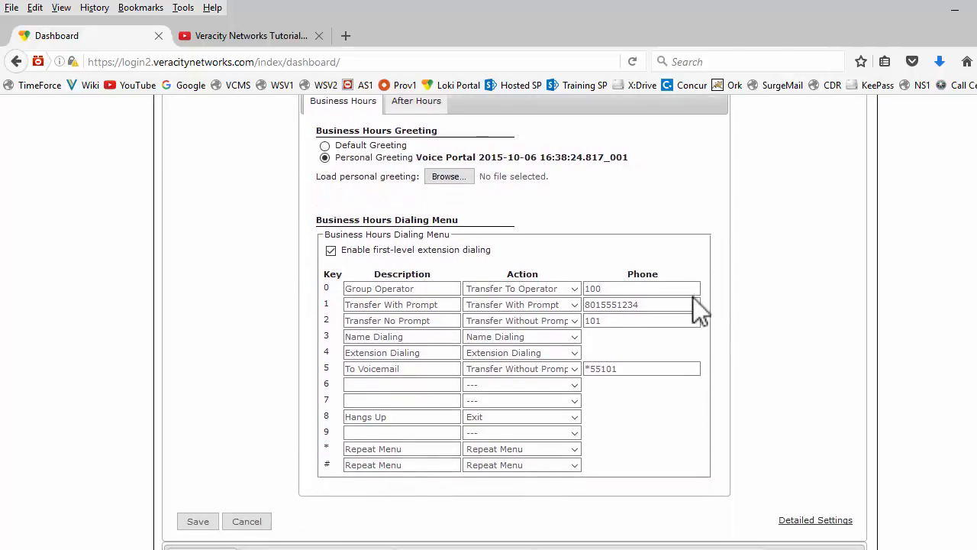
left_click(576, 290)
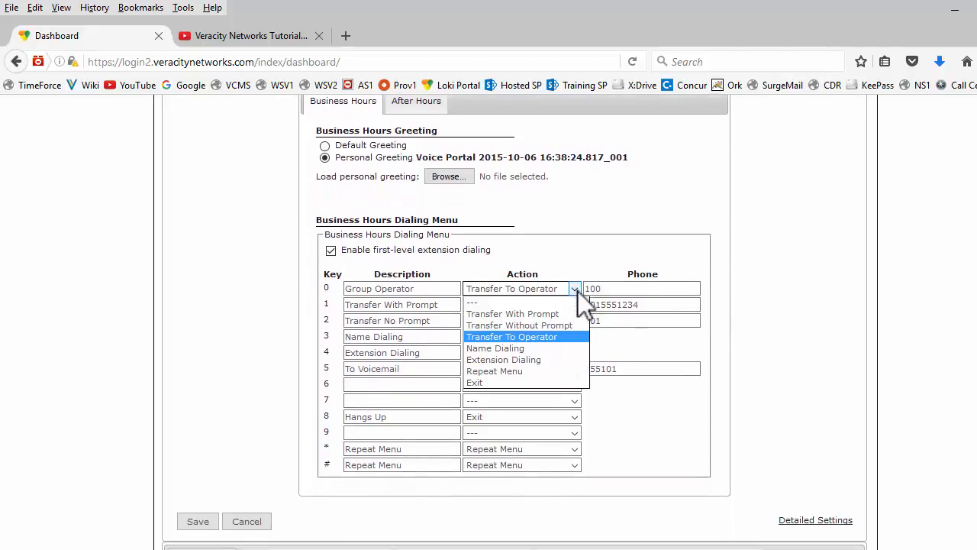
left_click(627, 265)
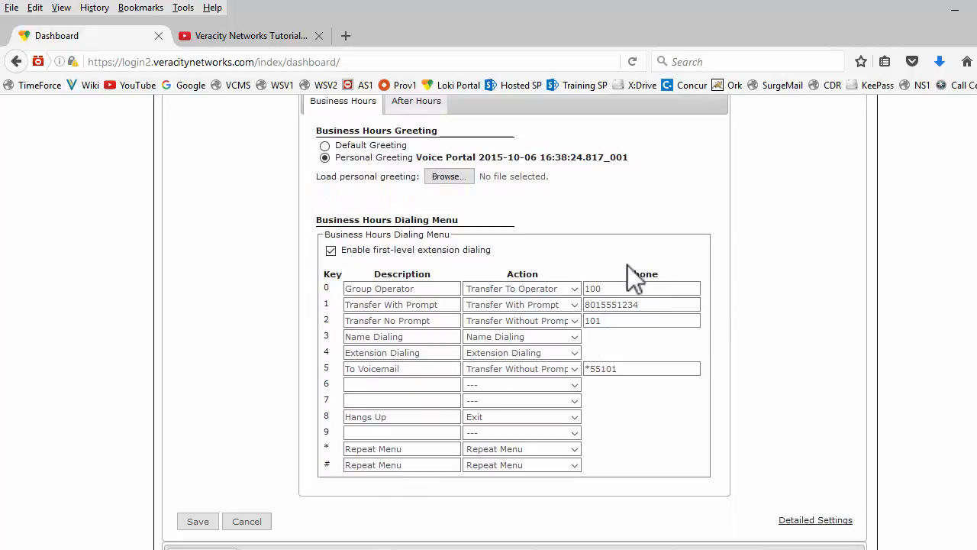
left_click(538, 389)
left_click(676, 405)
left_click(633, 289)
left_click(637, 305)
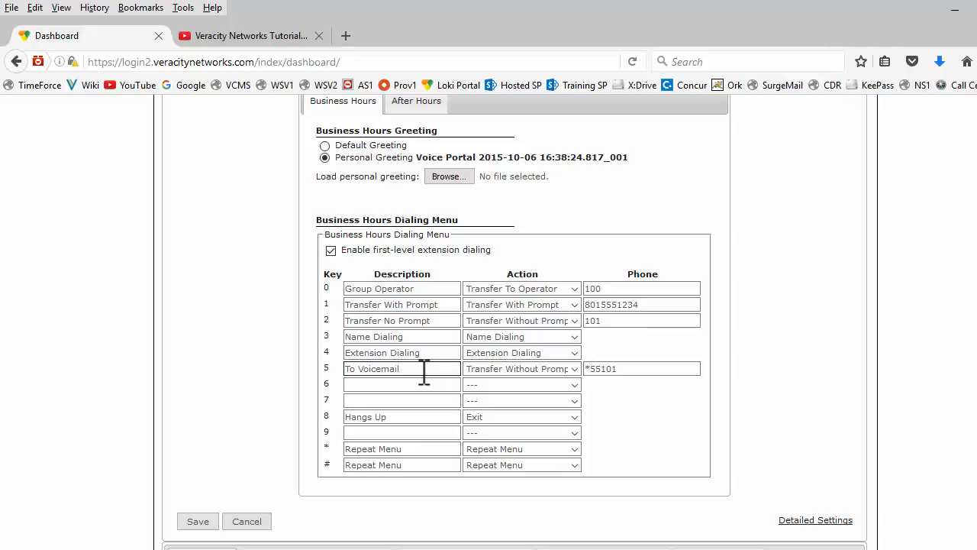
left_click(605, 372)
Open the detailed settings of Basic_AA_Sample and review its profile fields.
left_click(832, 522)
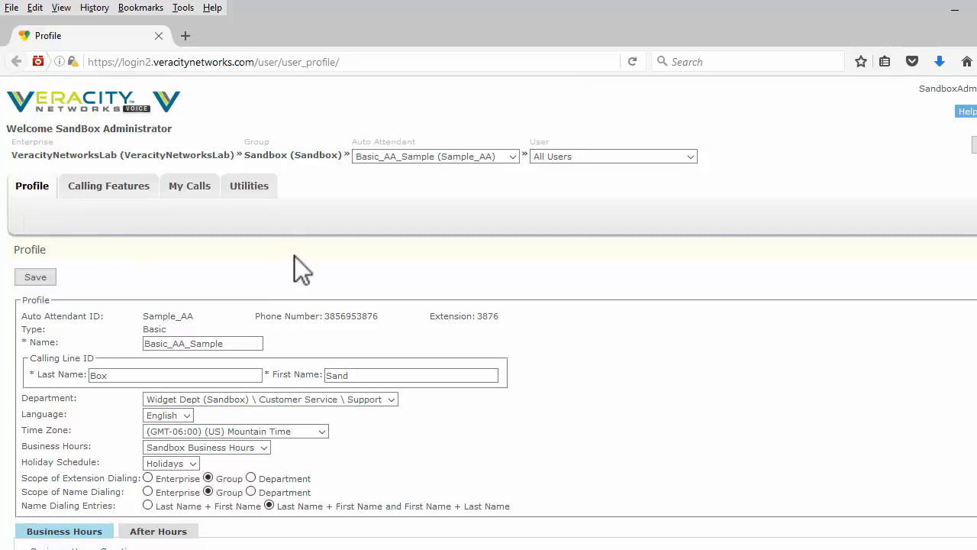
scroll(355, 279, "down", 2)
scroll(500, 389, "down", 2)
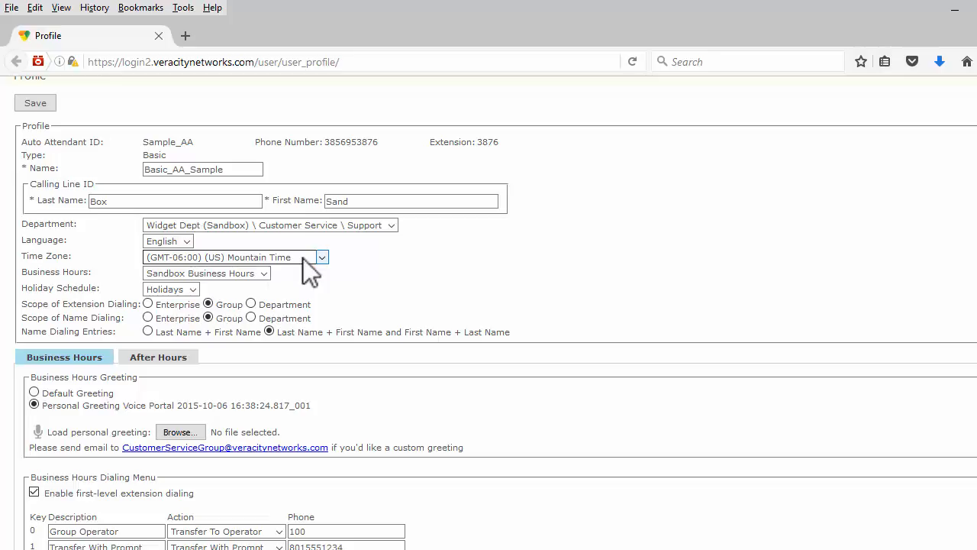
Switch the Business Hours schedule to Every Day All Day and back to Sandbox Business Hours.
left_click(265, 273)
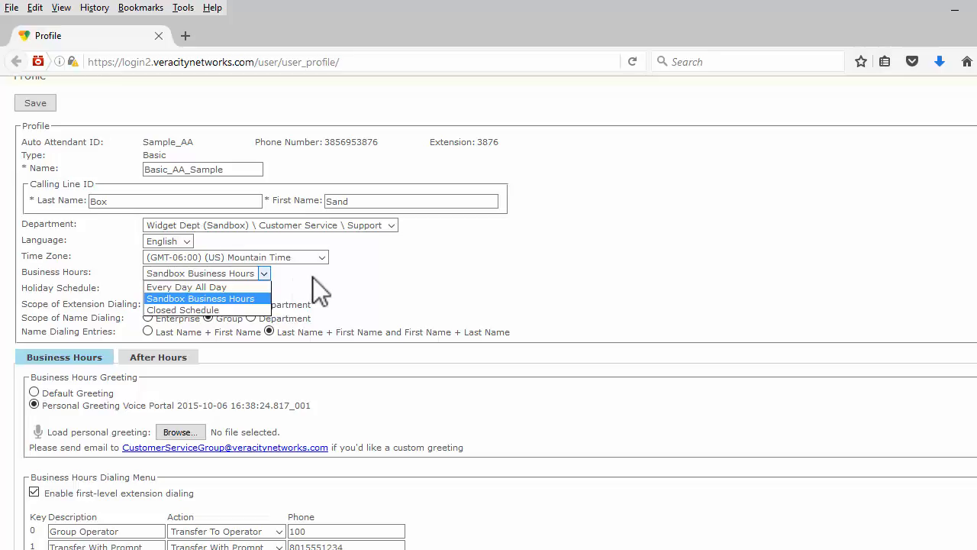
key("Up")
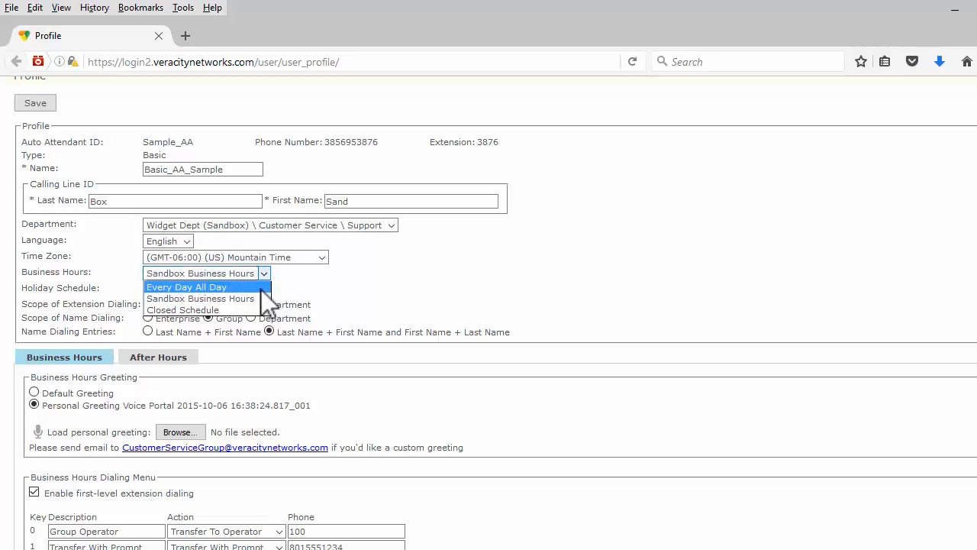
key("Return")
left_click(270, 274)
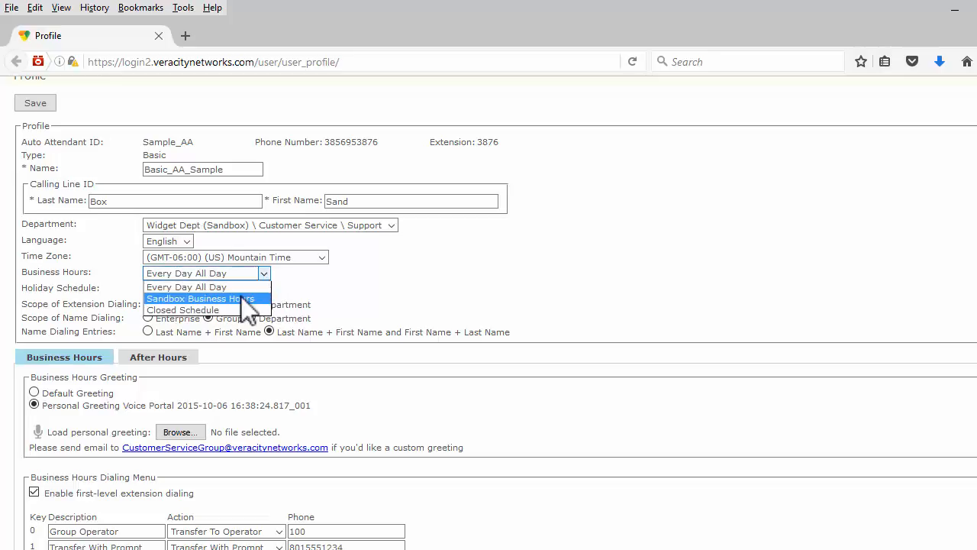
left_click(241, 297)
Check the Holiday Schedule options and review the greeting, dialing menu and call policies in the profile.
left_click(194, 289)
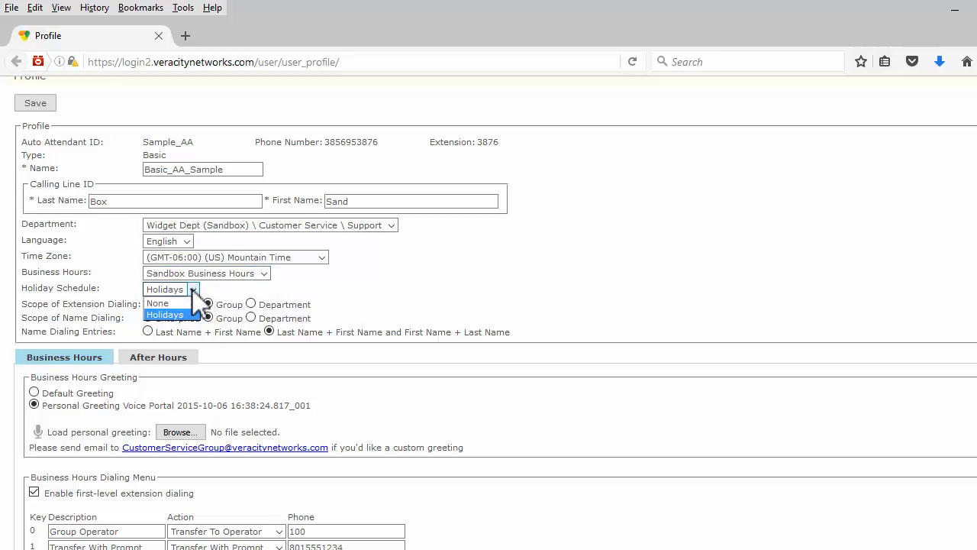
left_click(238, 284)
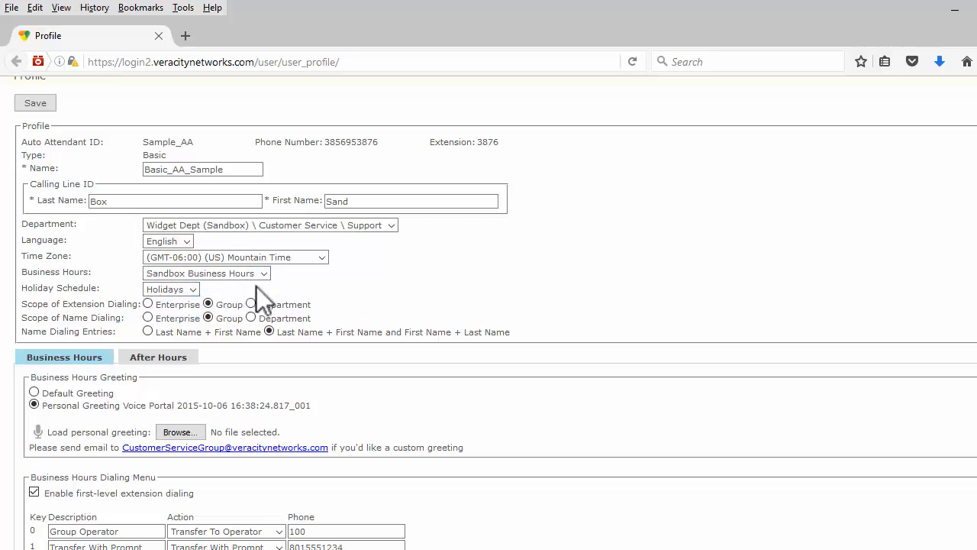
scroll(469, 283, "down", 1)
scroll(469, 284, "down", 2)
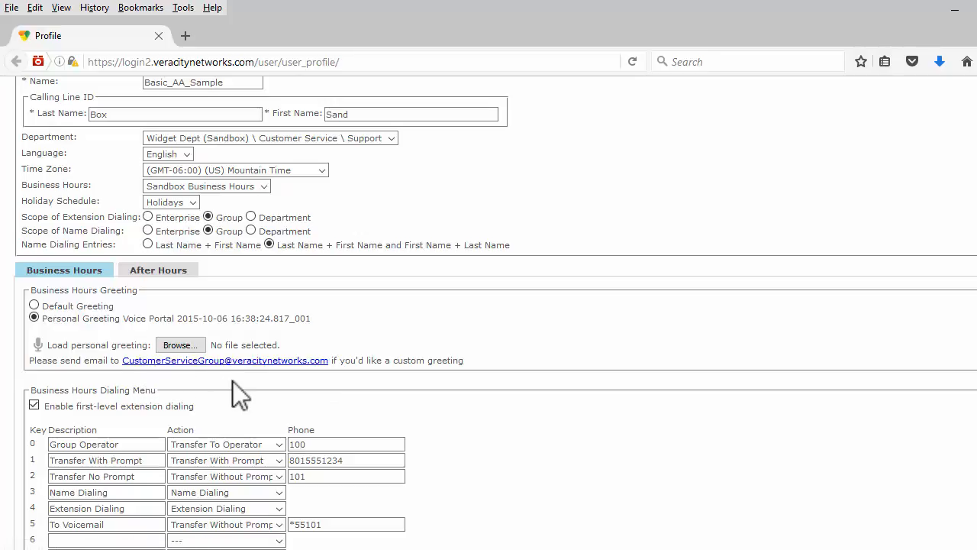
scroll(425, 403, "down", 5)
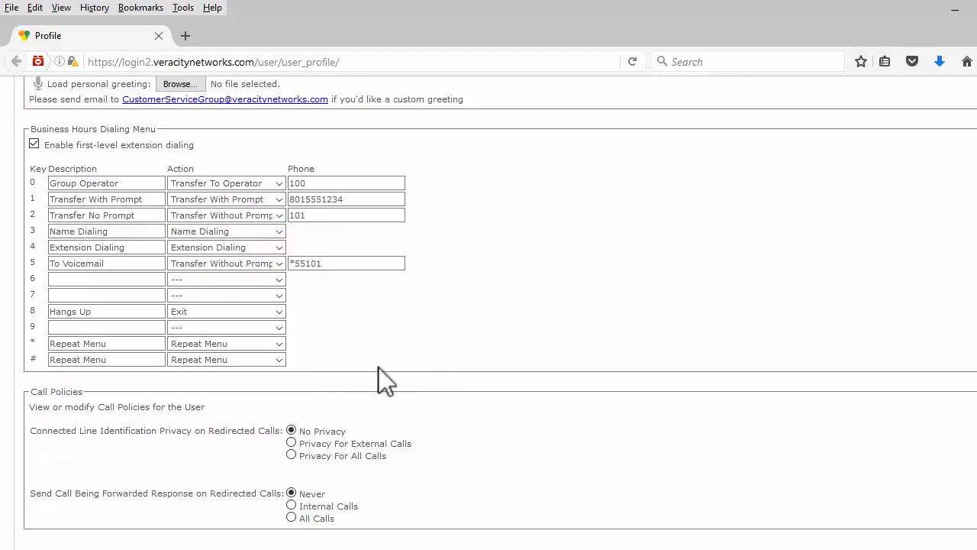
scroll(464, 447, "down", 3)
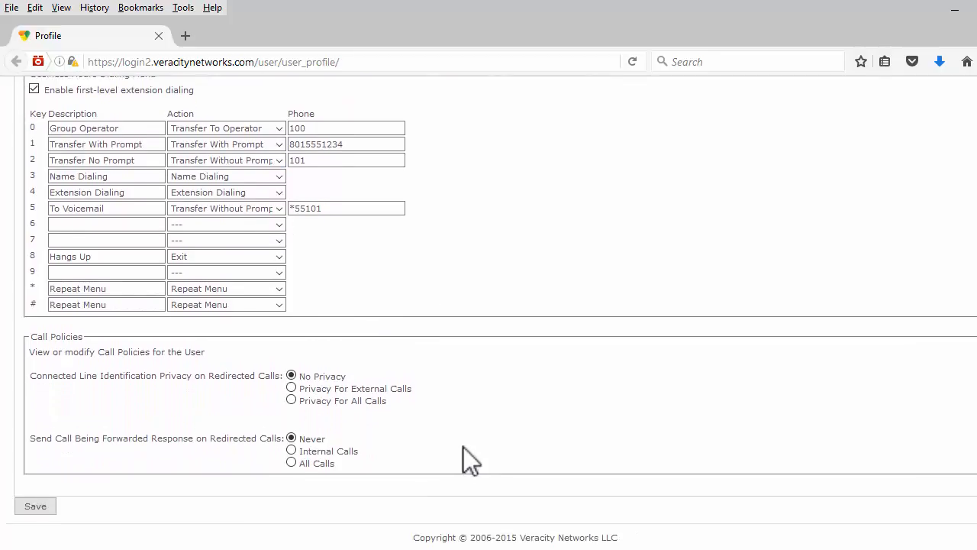
scroll(464, 448, "up", 10)
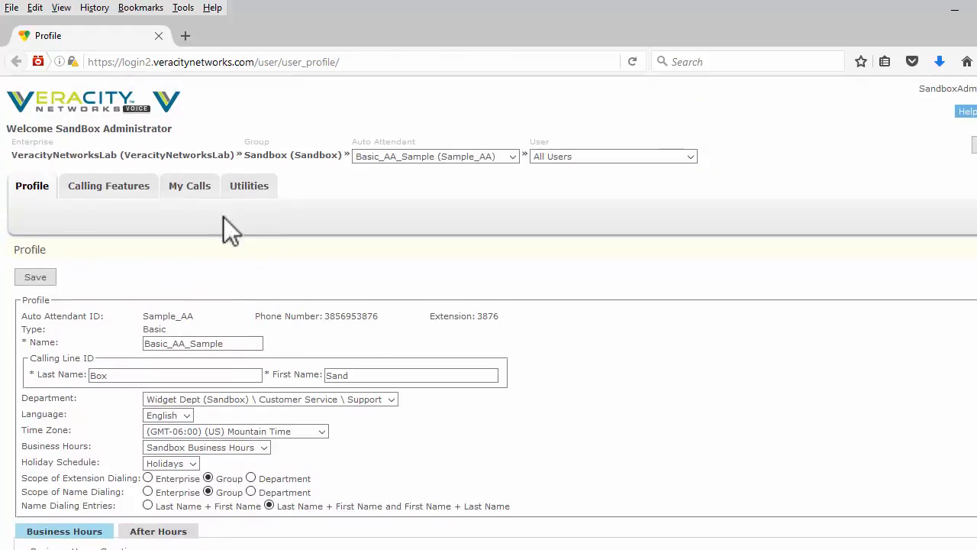
View the calling features of Basic_AA_Sample and check which other auto attendants can be selected.
left_click(107, 200)
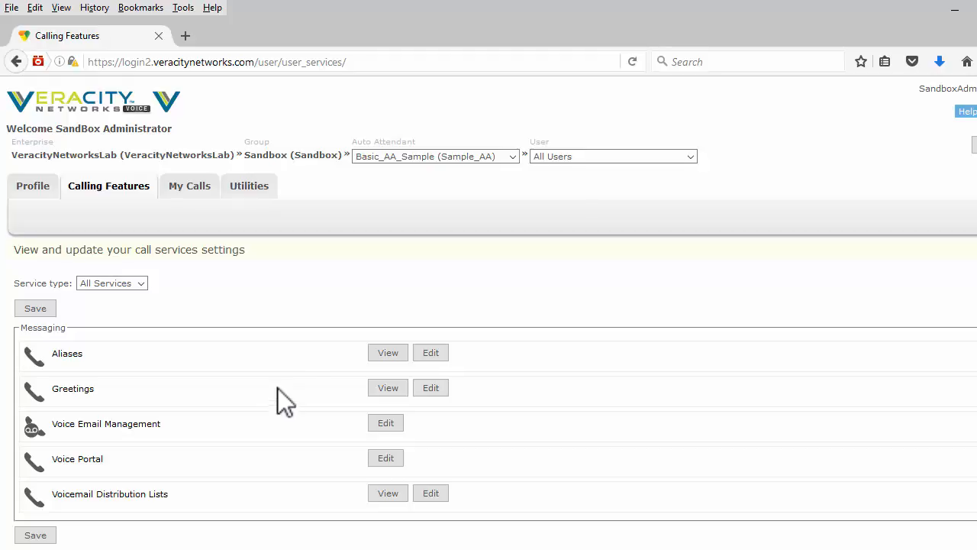
left_click(513, 158)
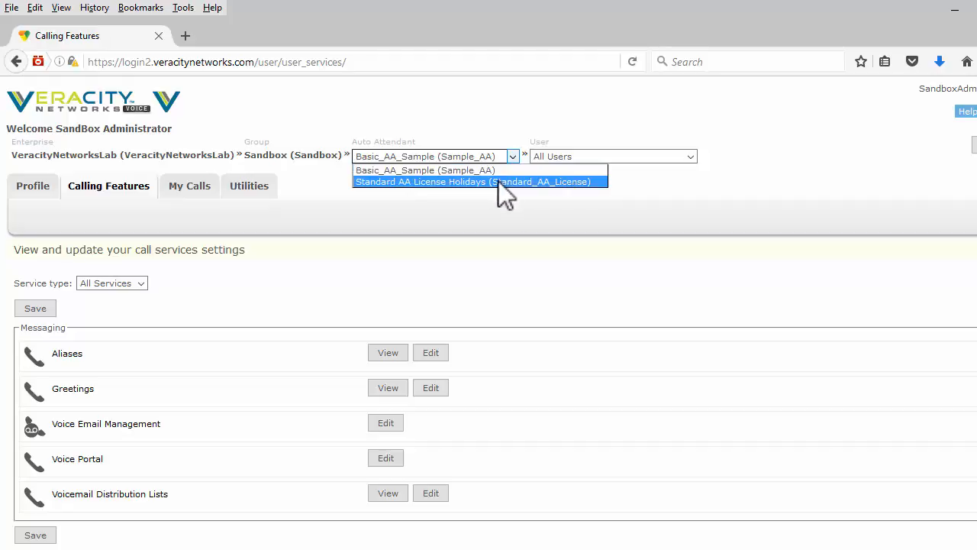
left_click(497, 252)
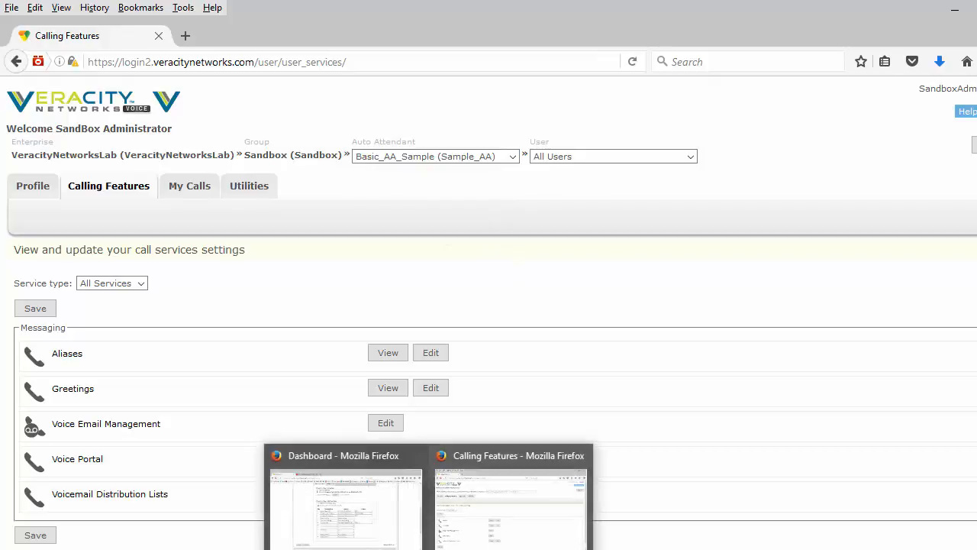
Return to the Dashboard window, check the settings of the Standard AA License Holidays attendant, and reopen those of Basic_AA_Sample.
left_click(392, 526)
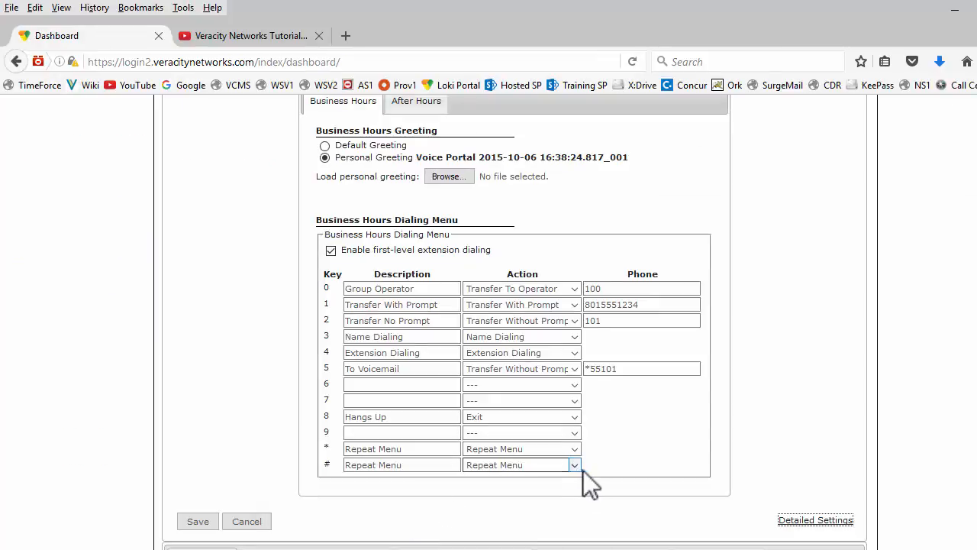
scroll(681, 423, "up", 5)
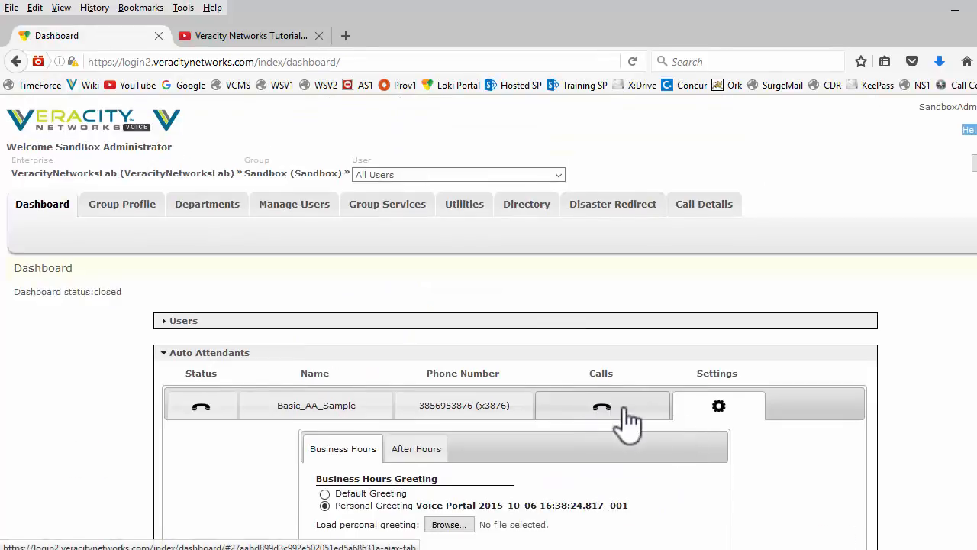
left_click(719, 412)
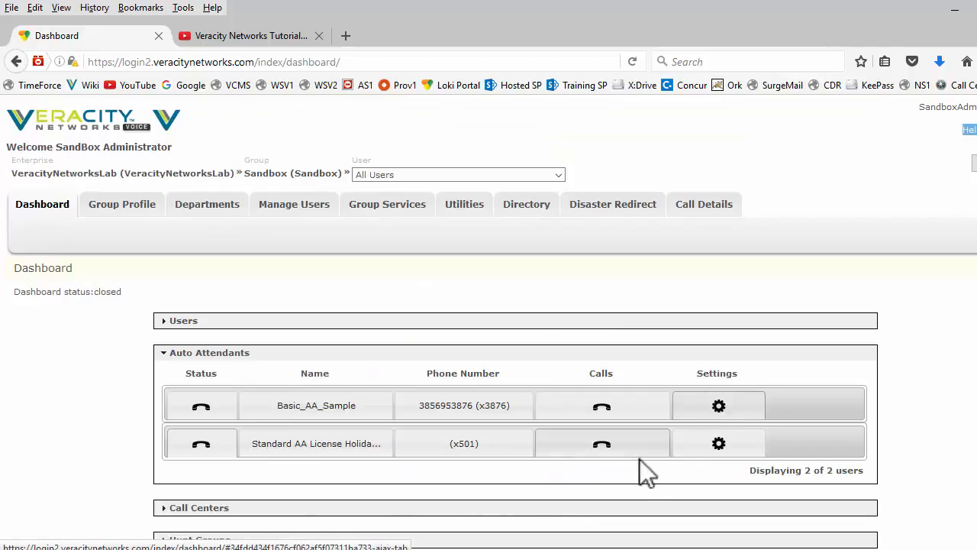
left_click(719, 444)
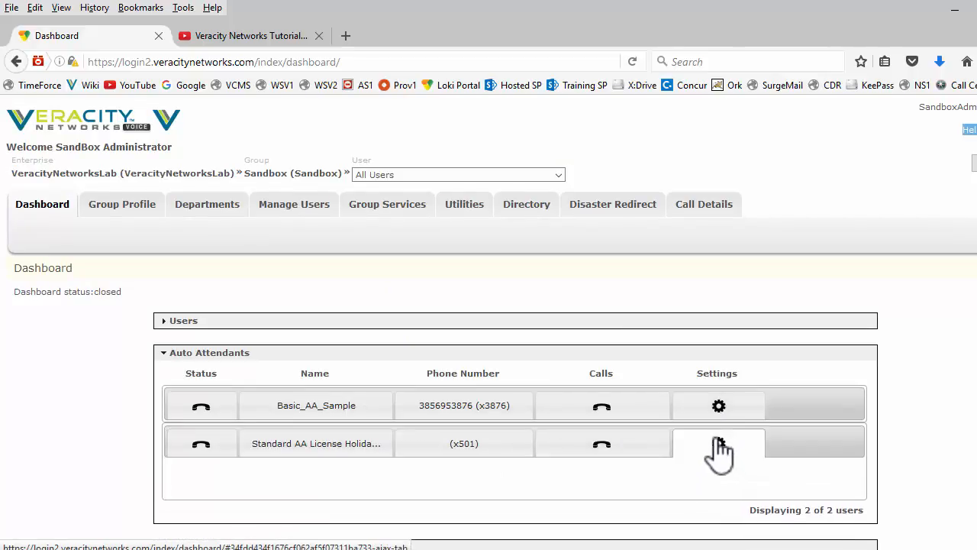
left_click(723, 412)
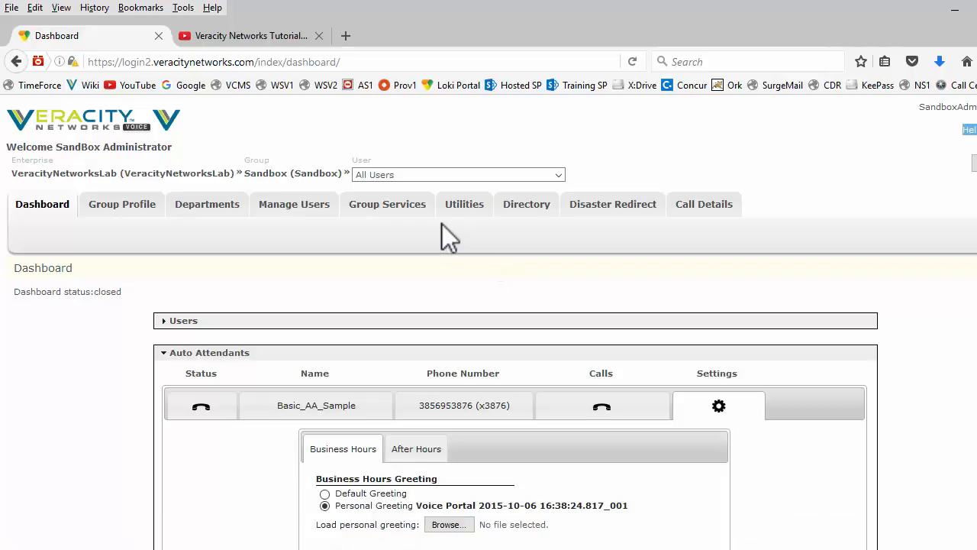
Open the Standard_AA_License auto attendant from the group's site services and review its profile and Business Hours dialing menu.
left_click(402, 211)
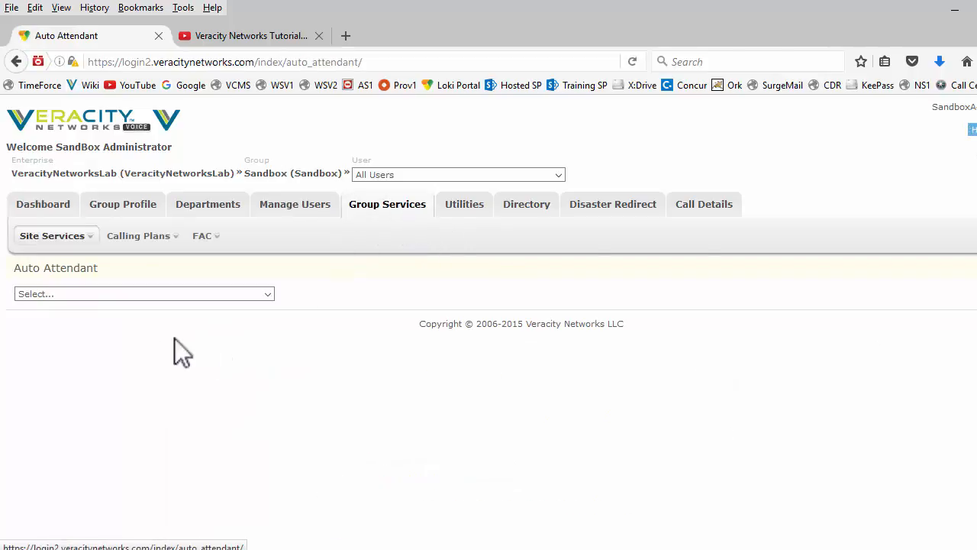
left_click(178, 295)
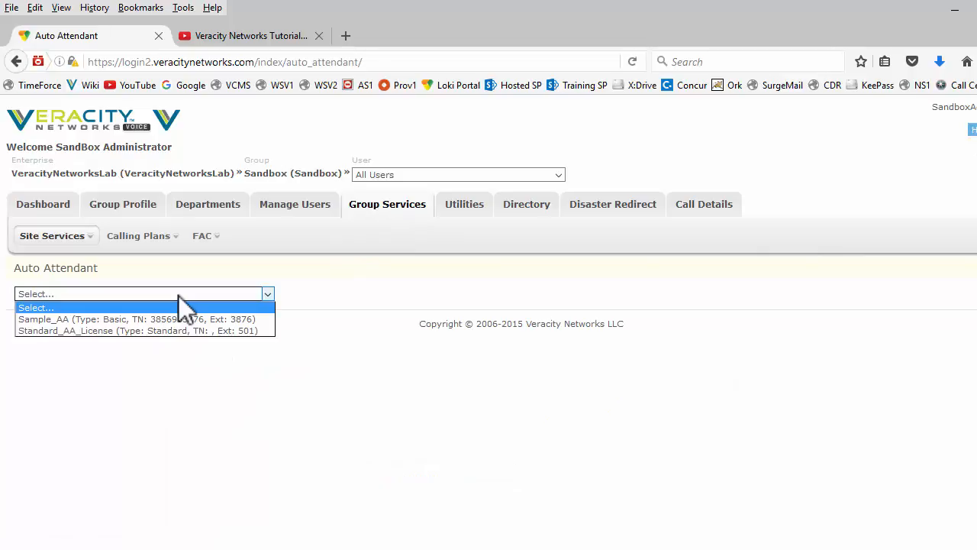
left_click(164, 330)
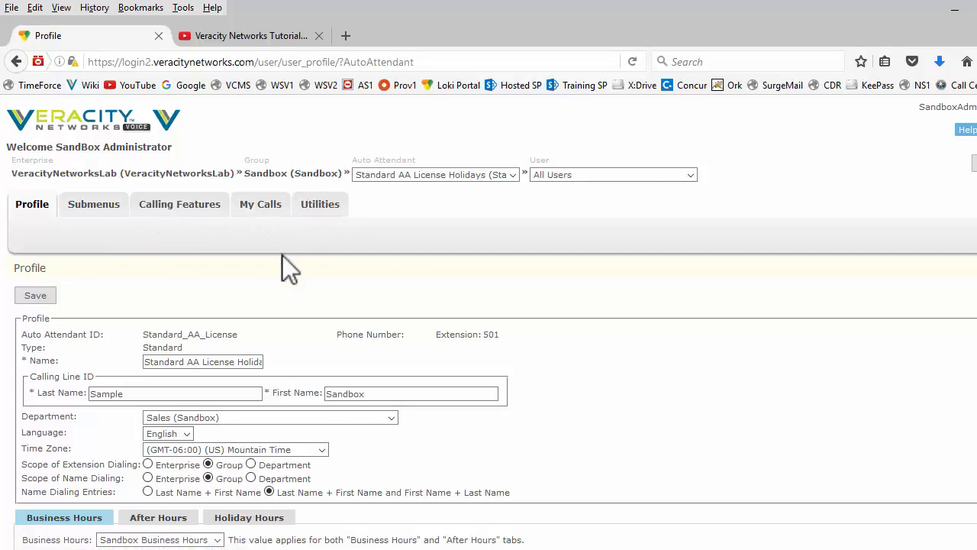
scroll(282, 255, "down", 2)
scroll(282, 256, "down", 4)
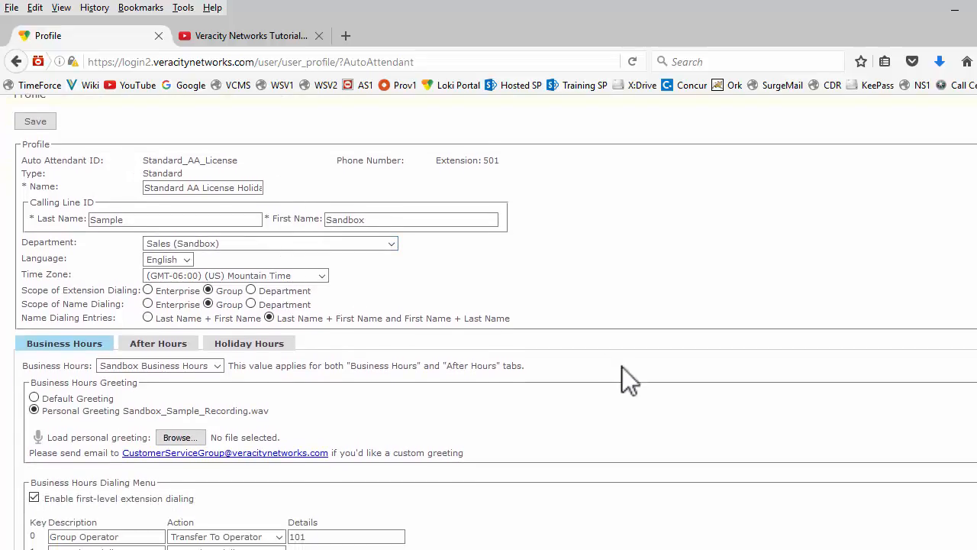
scroll(625, 370, "down", 4)
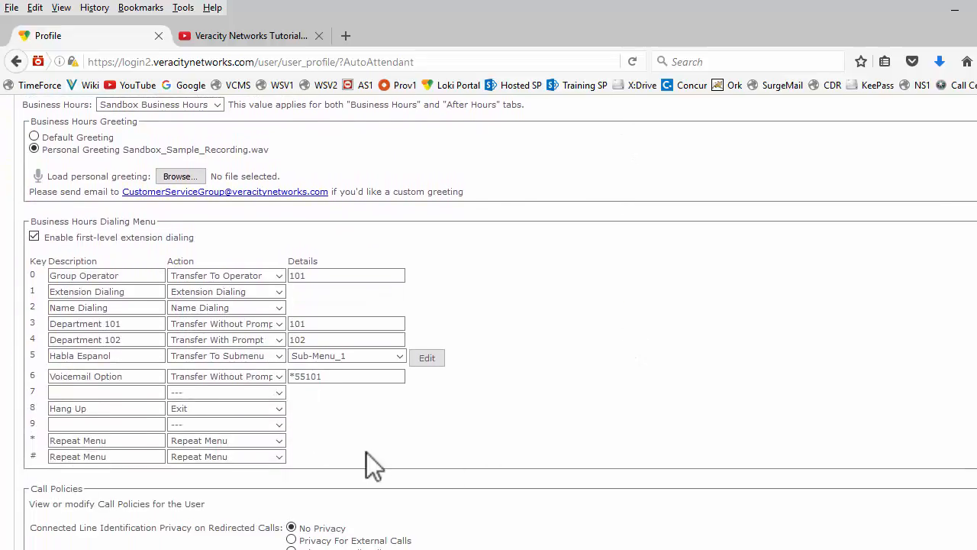
Set the action of key 7 in the Business Hours dialing menu to Transfer To Submenu and inspect the form for adding a submenu.
left_click(280, 392)
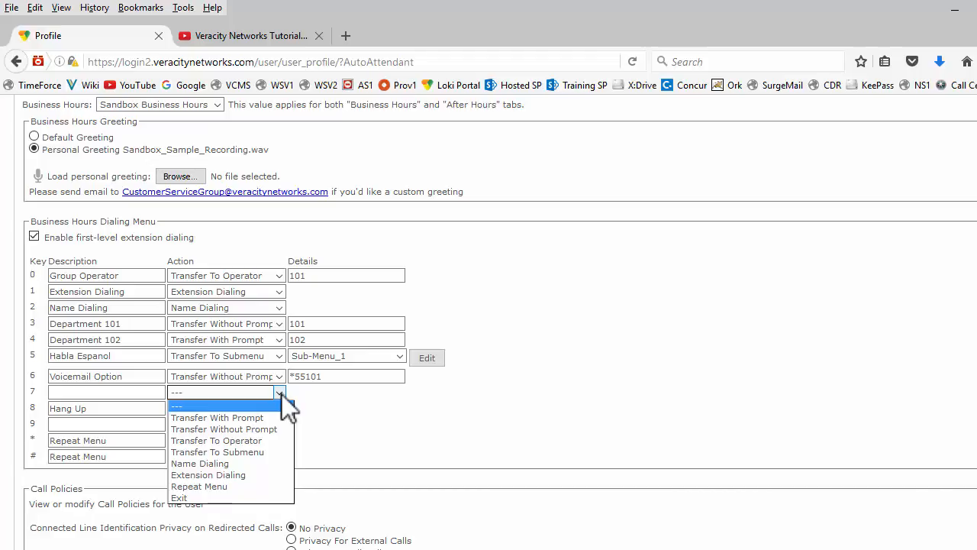
left_click(262, 453)
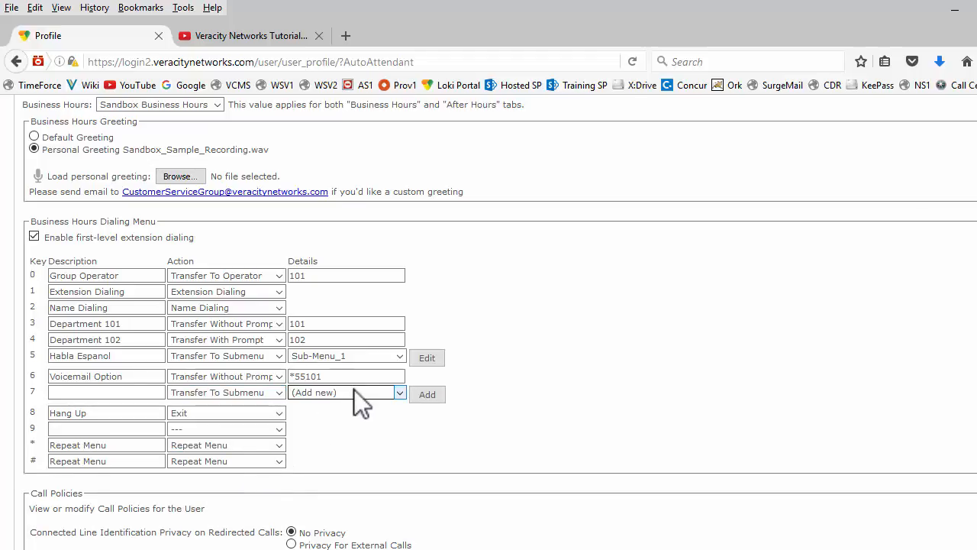
left_click(420, 396)
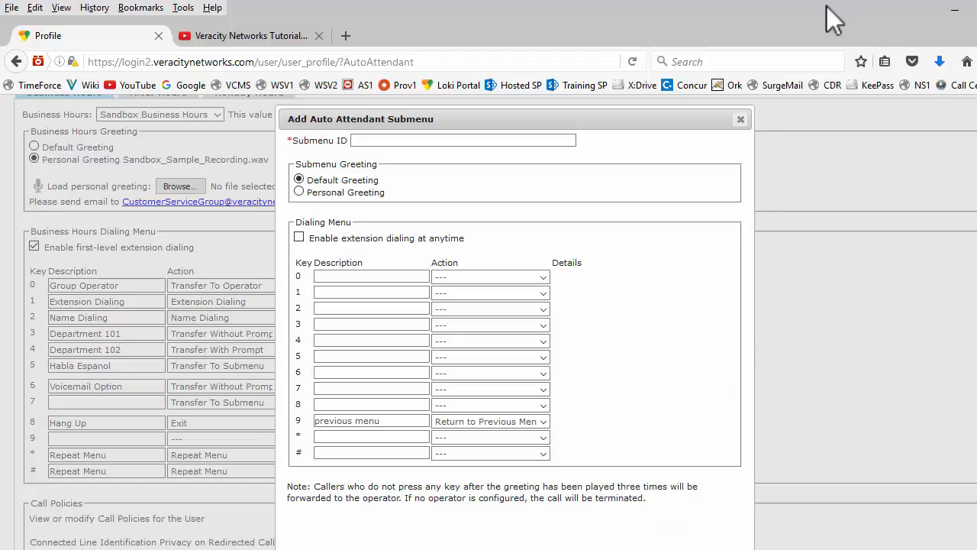
scroll(721, 375, "down", 5)
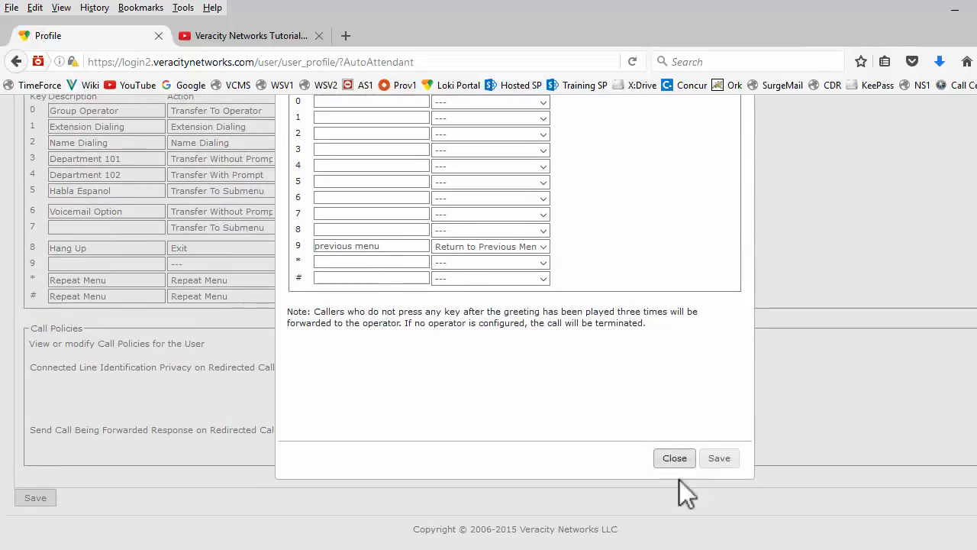
left_click(675, 462)
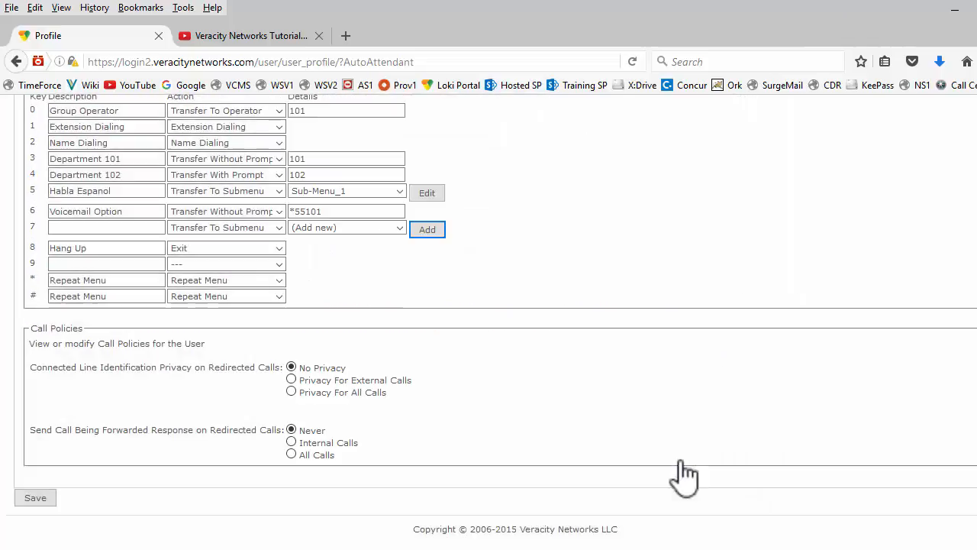
Assign Sub-Menu_2 to key 7 and review its greeting, dialing menu and the actions available for its keys.
left_click(375, 229)
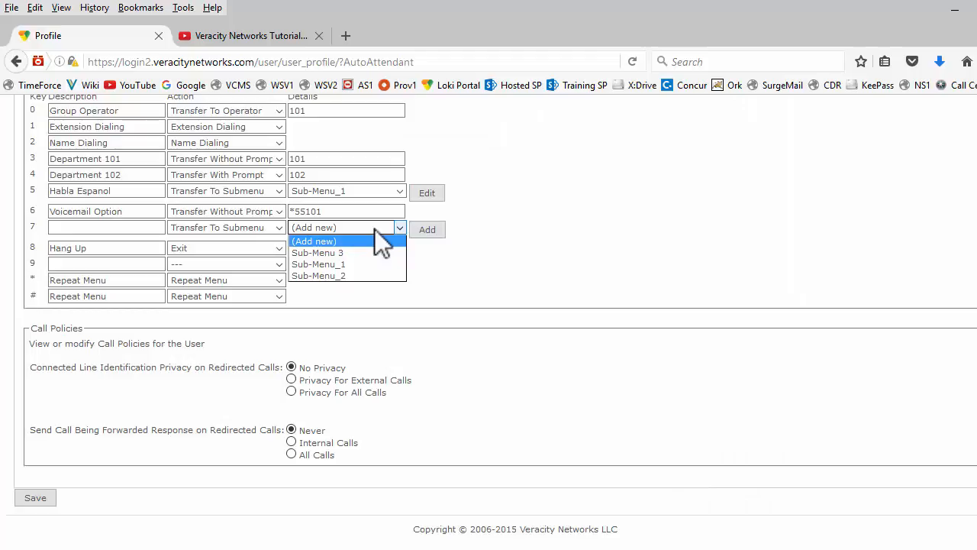
left_click(379, 276)
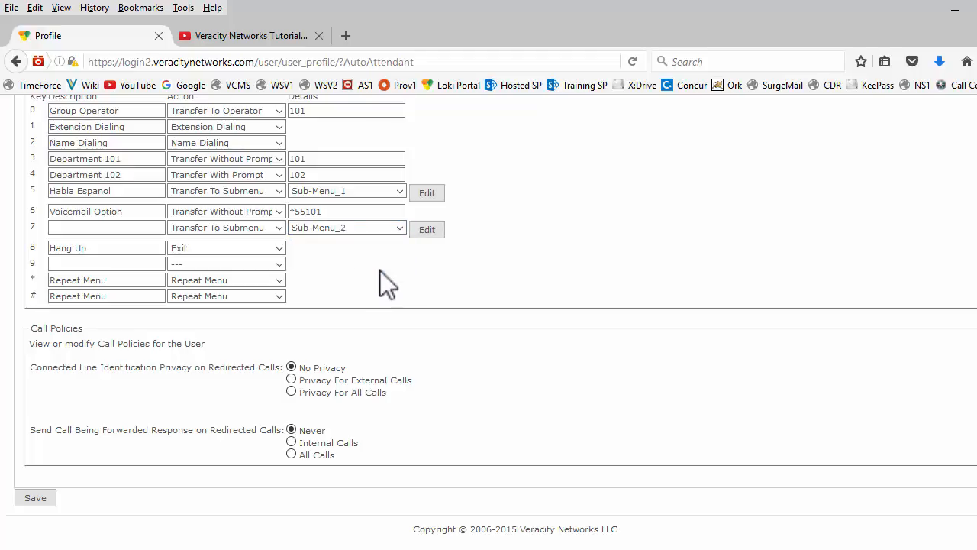
scroll(485, 269, "up", 2)
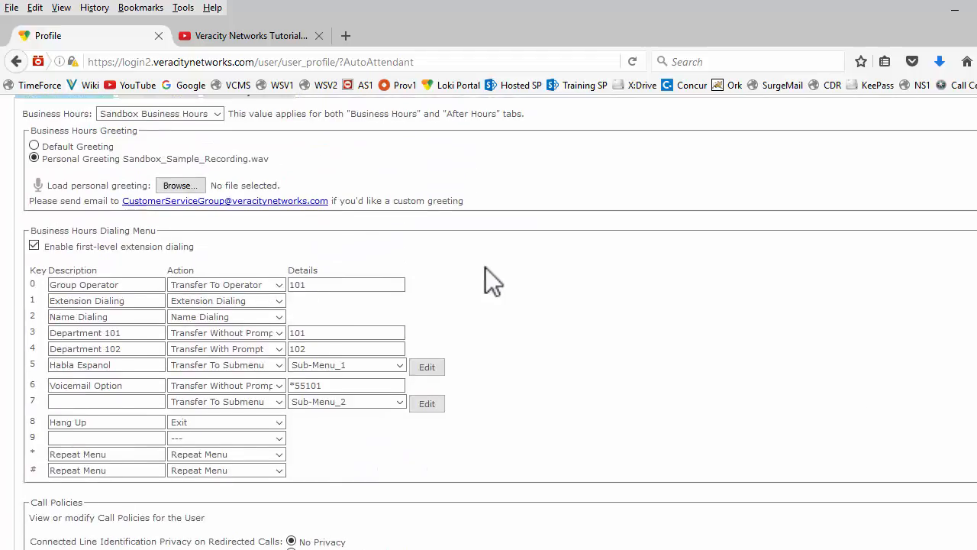
left_click(435, 406)
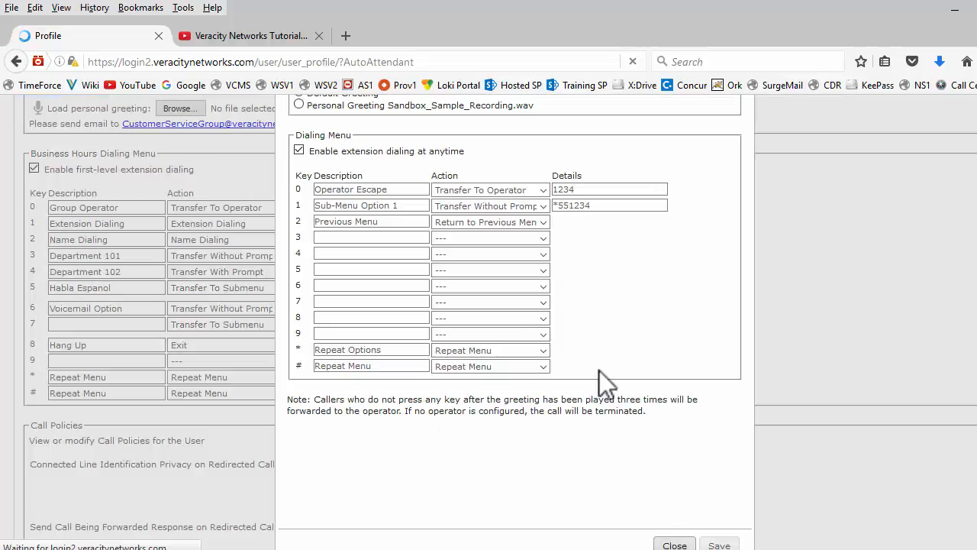
scroll(599, 370, "up", 2)
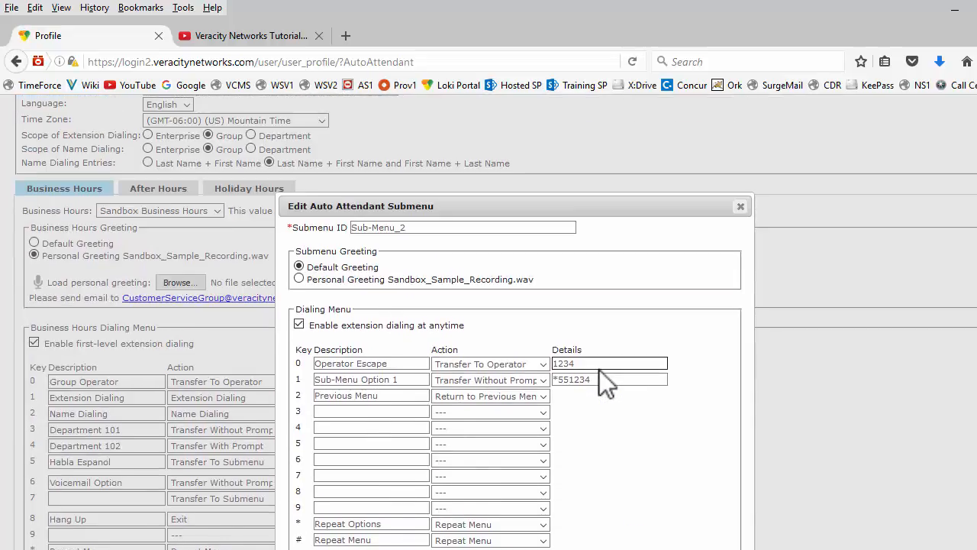
scroll(599, 370, "down", 1)
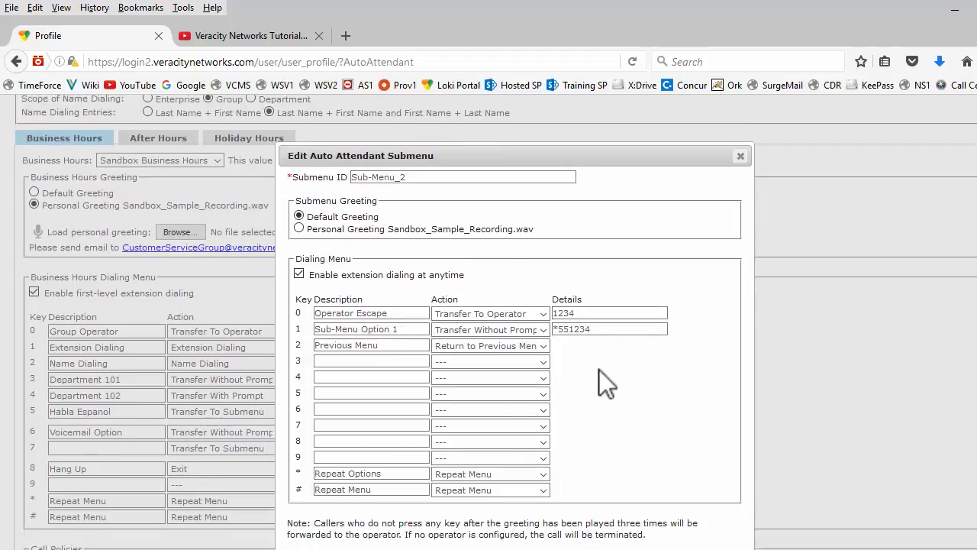
left_click(543, 342)
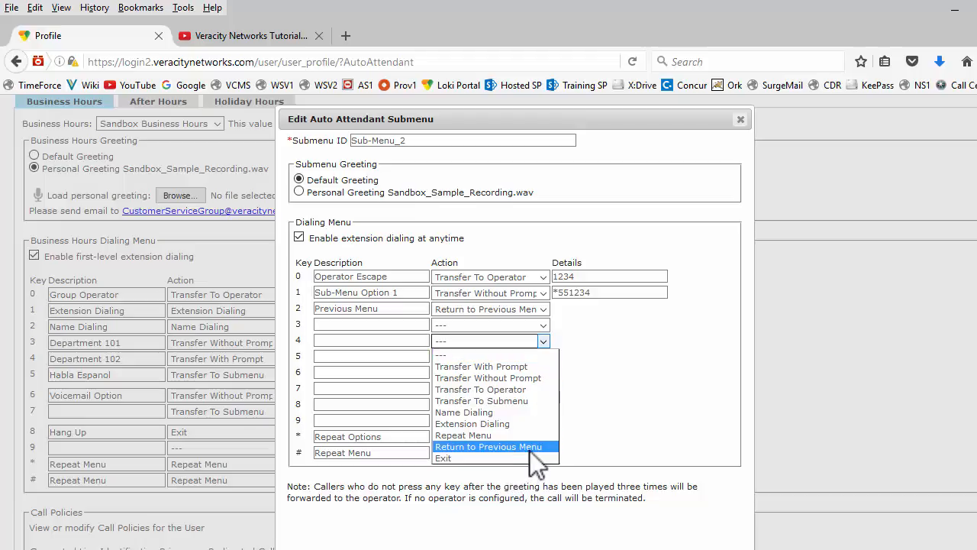
left_click(740, 120)
left_click(740, 120)
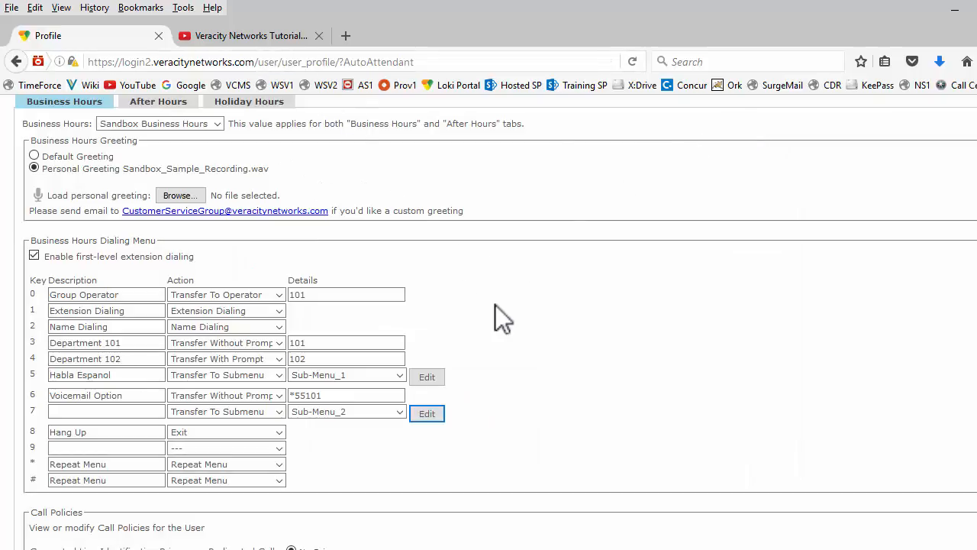
Leave the Standard AA License Holidays profile without saving and return to the group's Auto Attendant selection page.
scroll(642, 301, "up", 1)
scroll(642, 300, "up", 5)
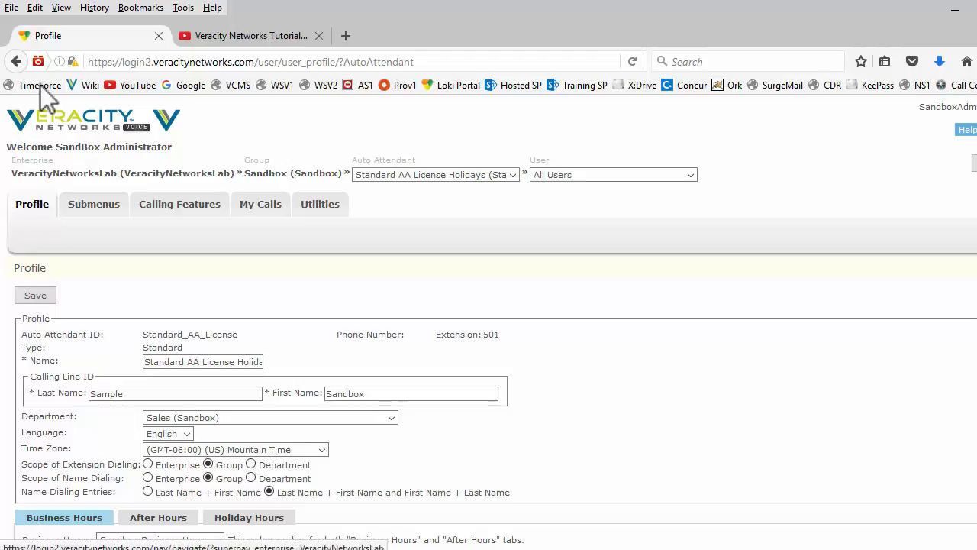
left_click(17, 61)
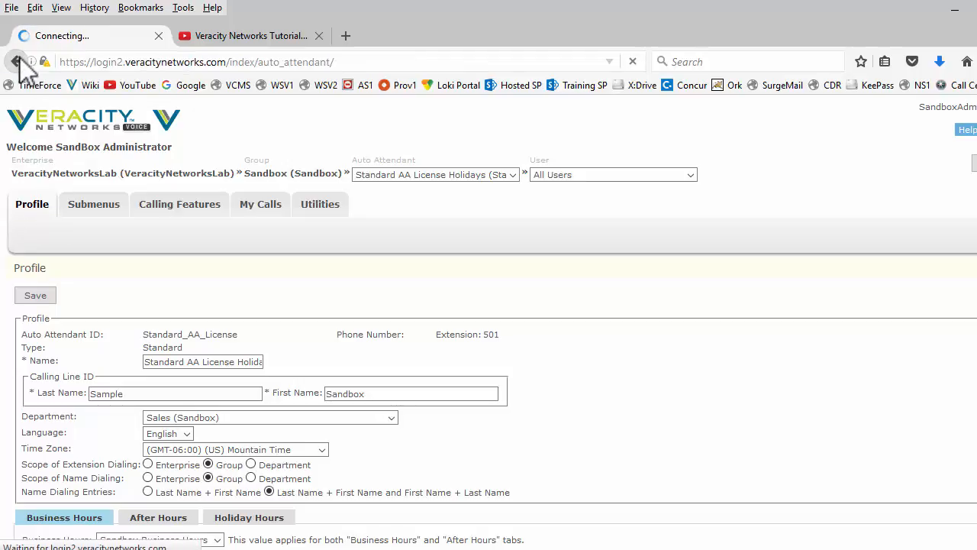
mouse_move(60, 237)
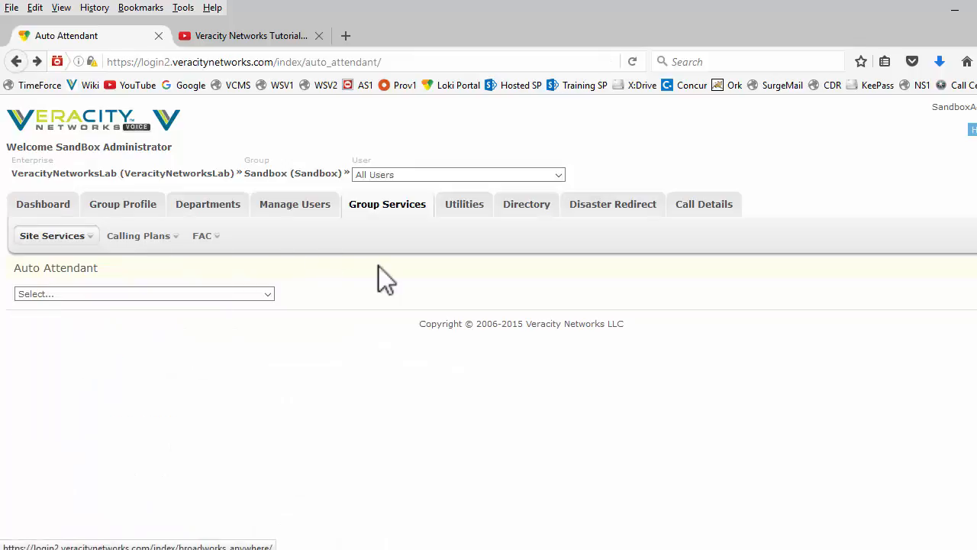